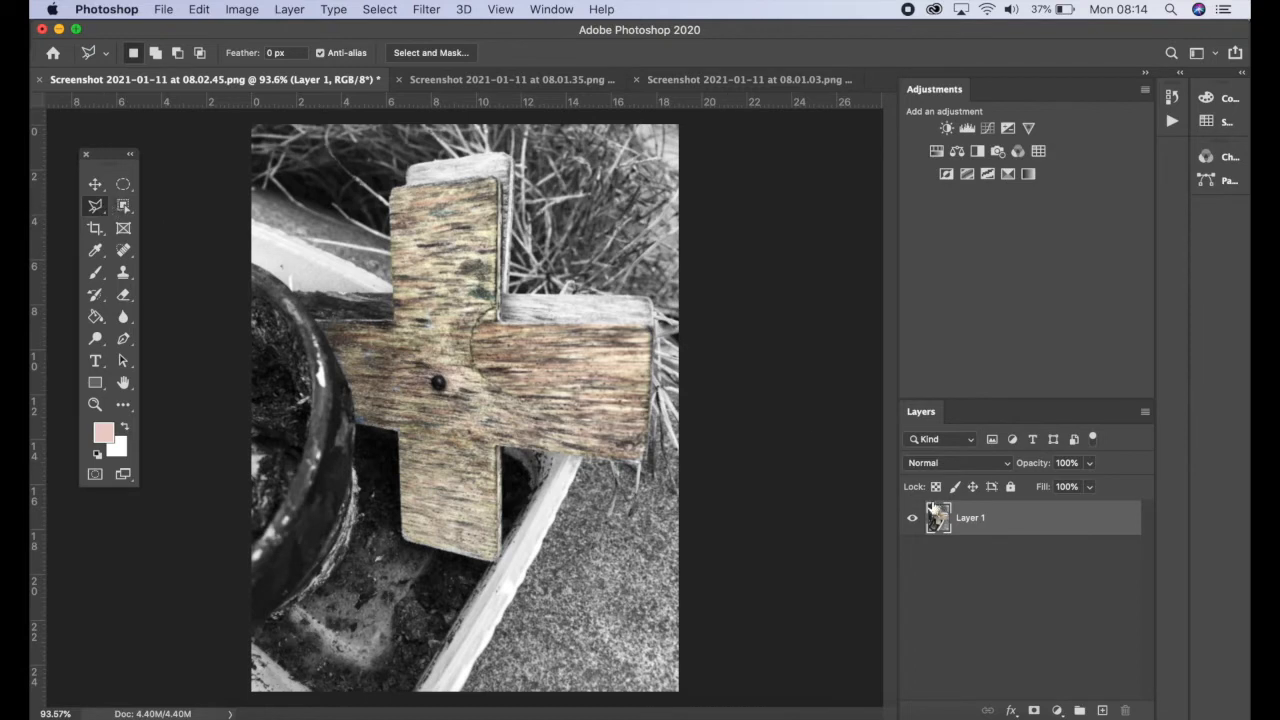
Step: Duplicate Layer 1 and make the copy the active layer
left_click(1014, 522)
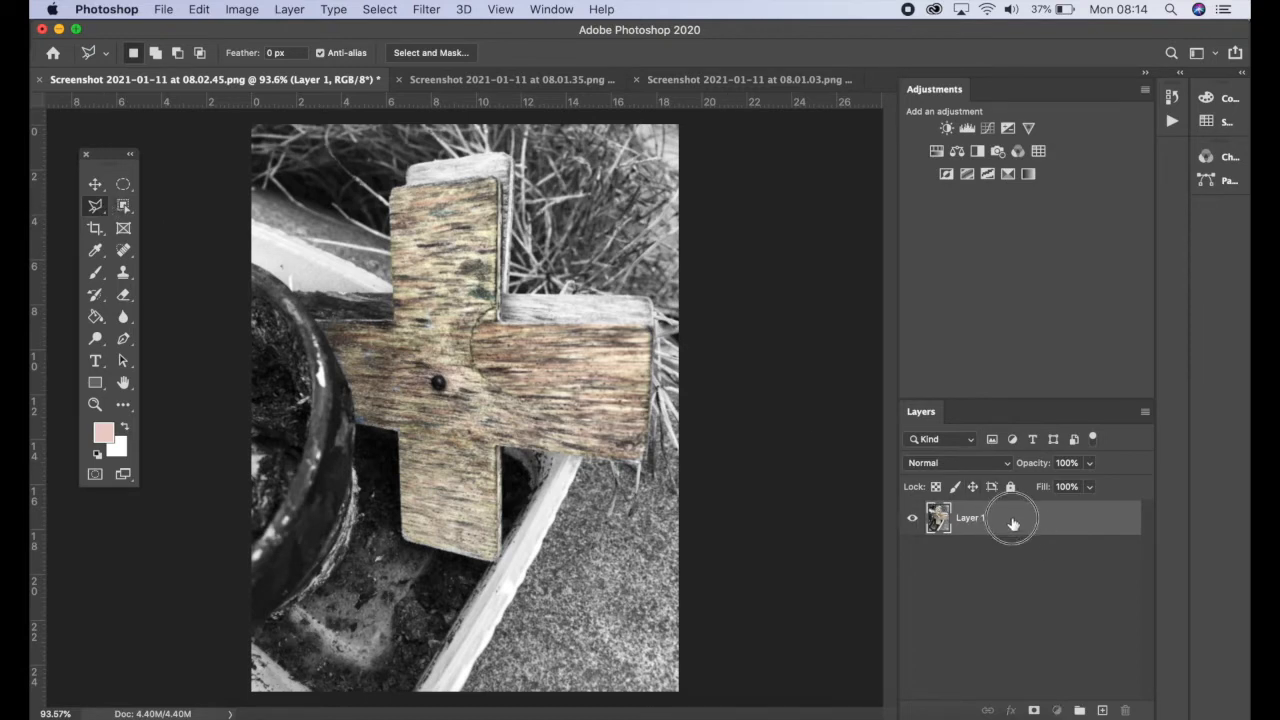
left_click_drag(1013, 523, 1104, 709)
left_click(1007, 549)
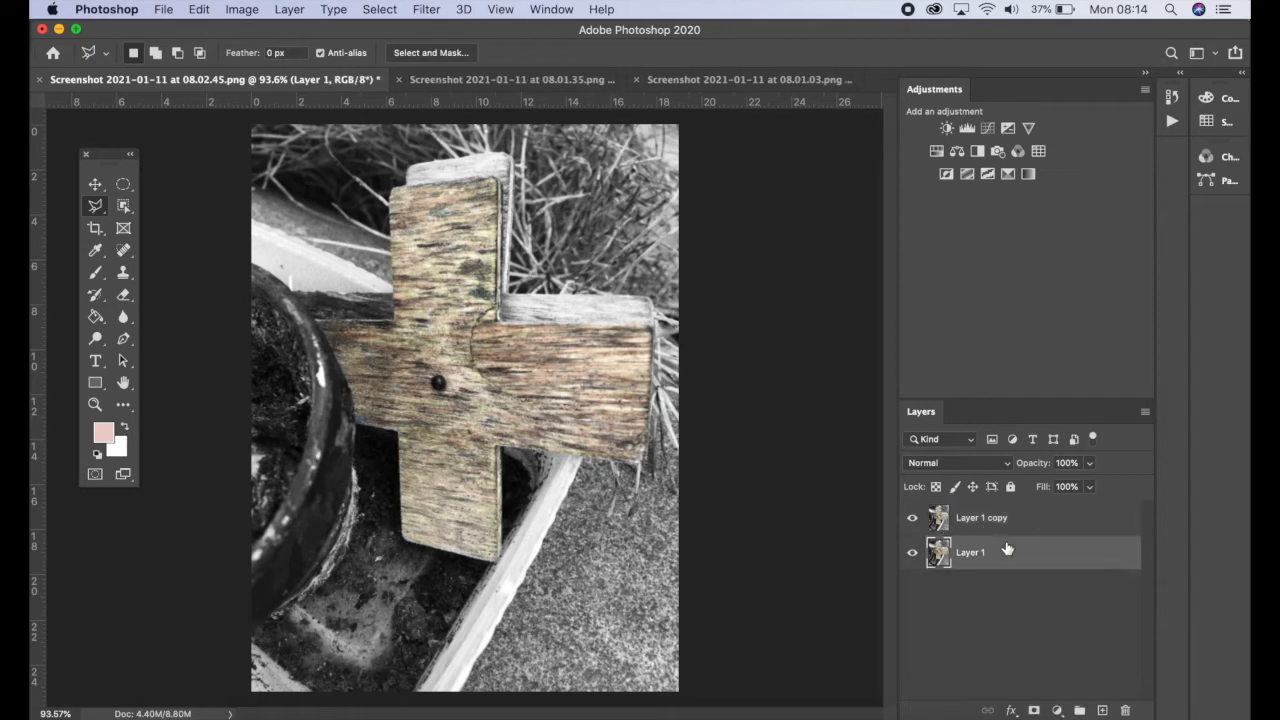
left_click(997, 517)
left_click(1006, 549)
left_click(1005, 518)
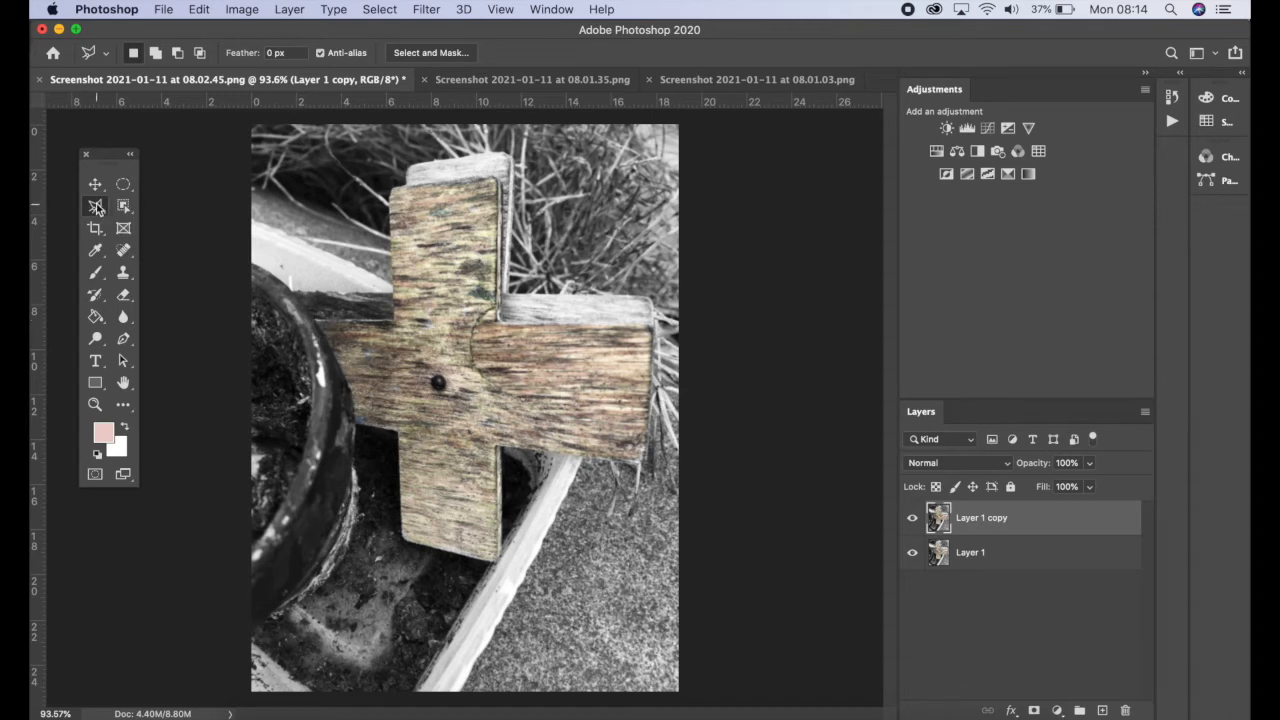
Step: Select the coloured front face of the wooden cross by tracing its outline with the Polygonal Lasso, excluding the pot
left_click(315, 320)
left_click(395, 320)
left_click(391, 187)
left_click(499, 181)
left_click(499, 321)
left_click(652, 323)
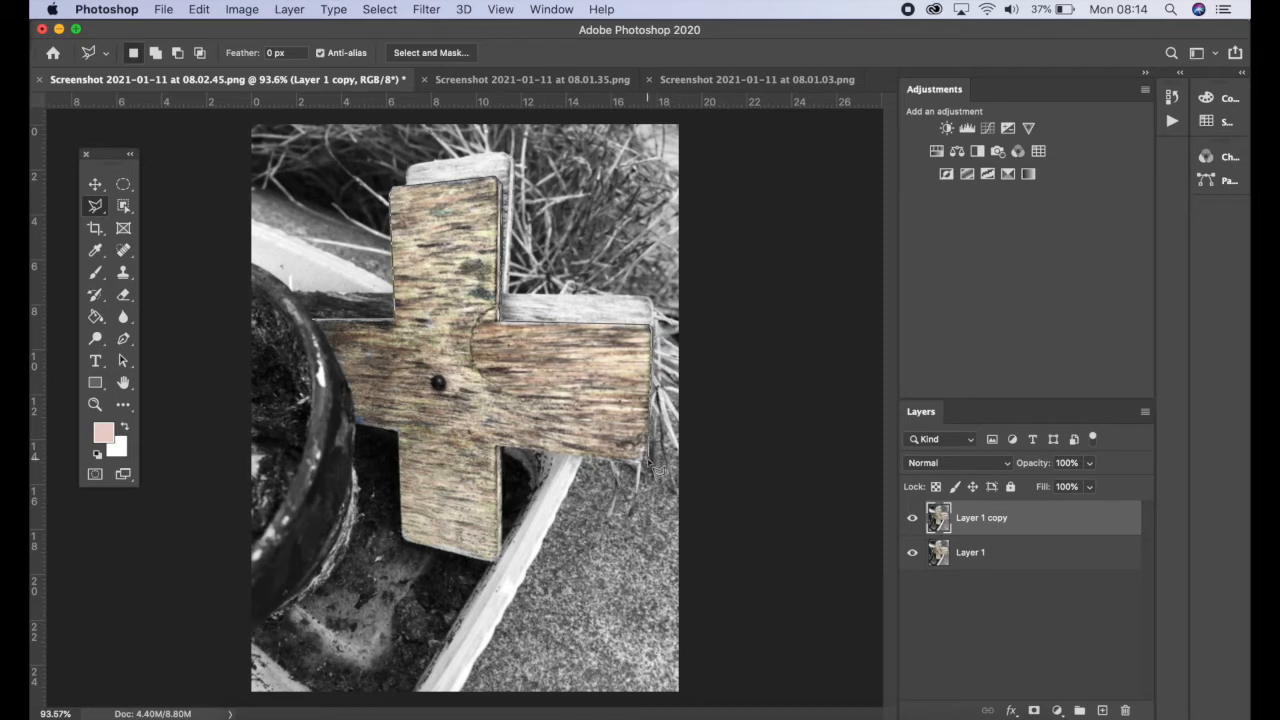
left_click(646, 462)
left_click(500, 457)
left_click(500, 559)
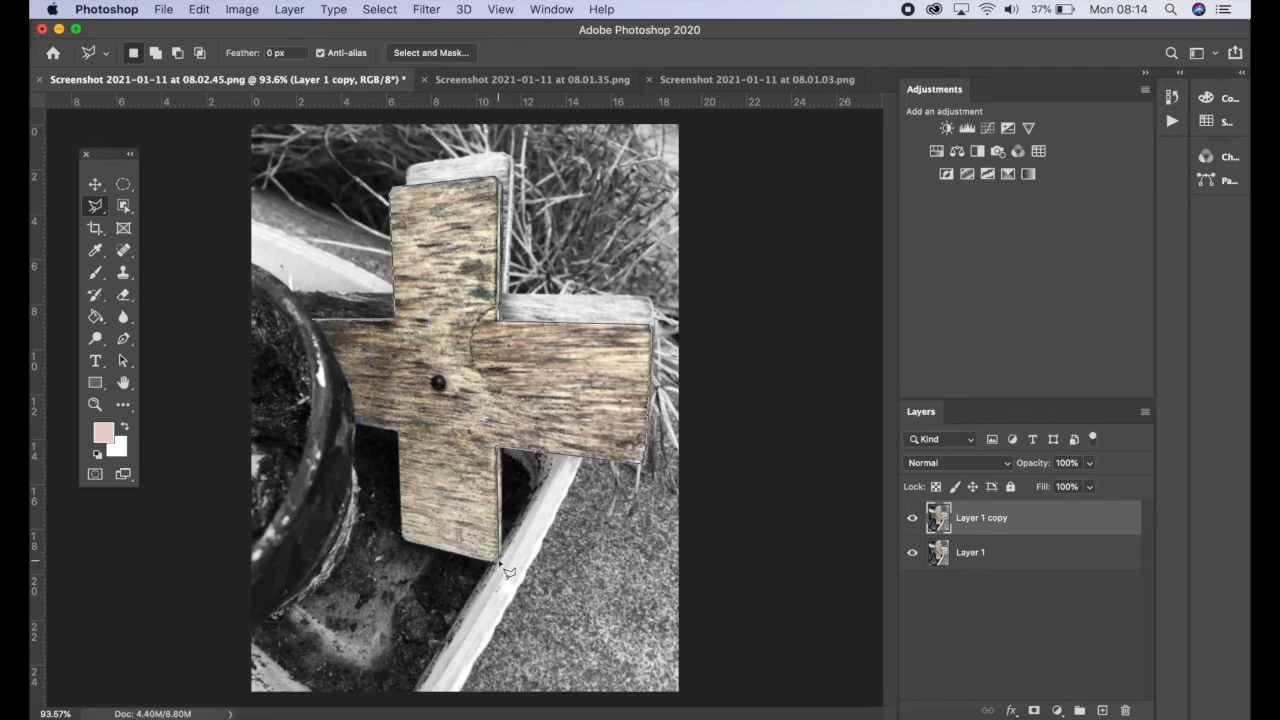
left_click(402, 539)
left_click(398, 429)
left_click(358, 400)
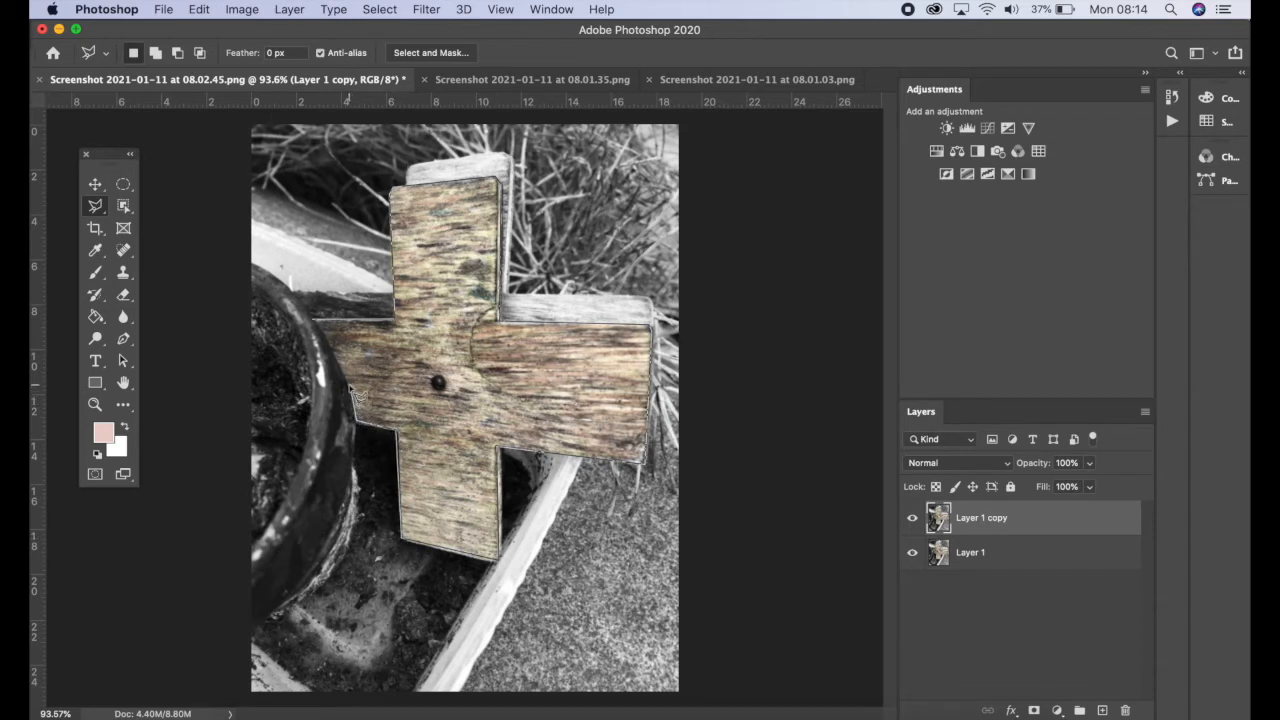
double_click(315, 322)
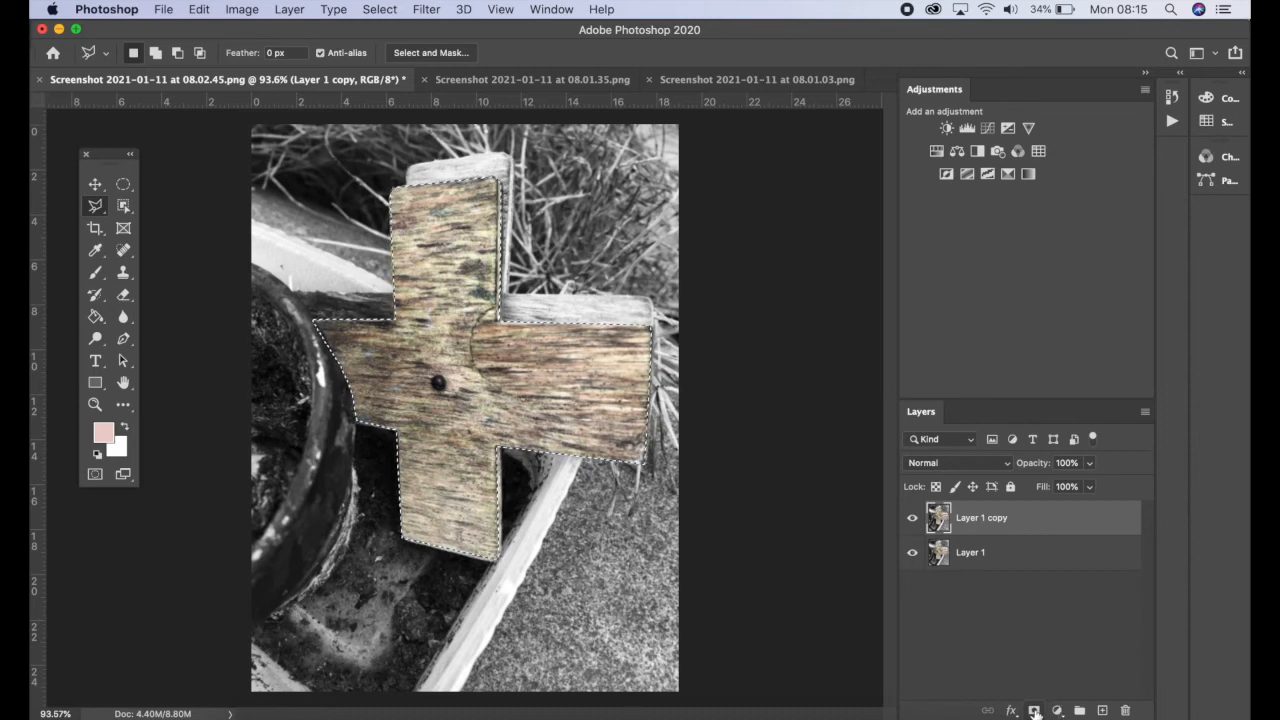
Step: Add a layer mask from the cross selection to Layer 1 copy and invert the mask
left_click(1035, 711)
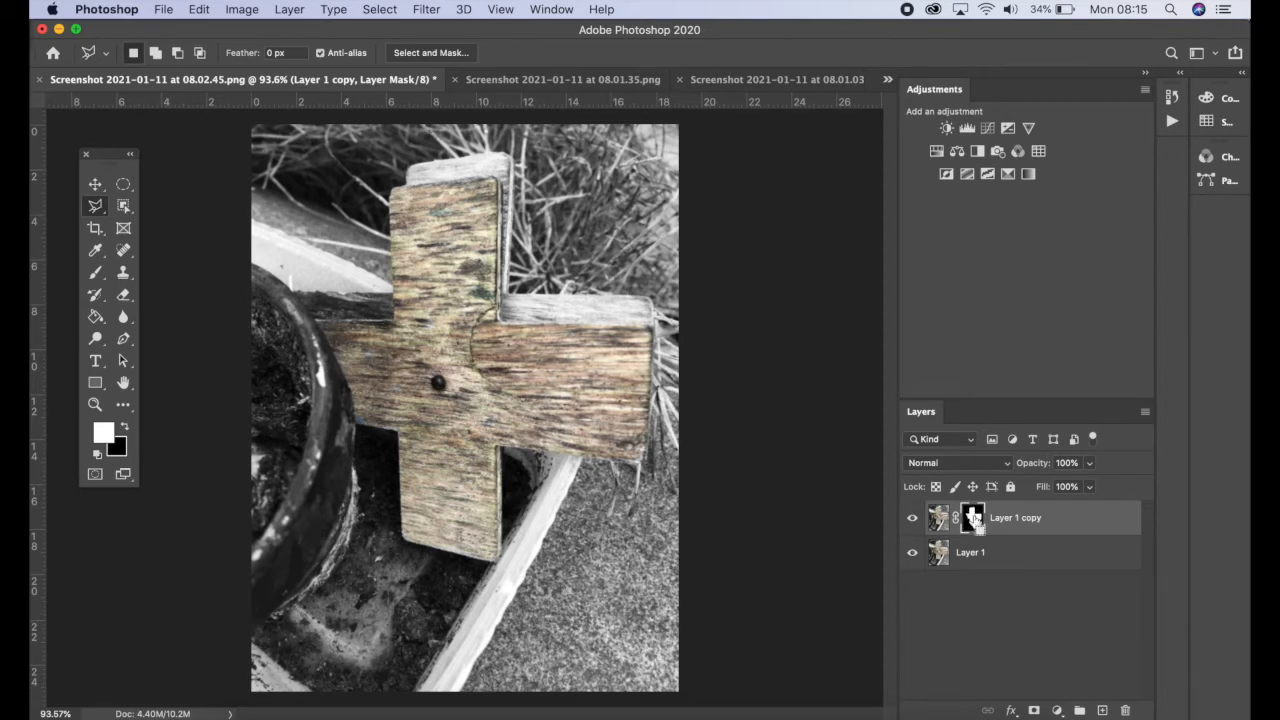
key("super+i")
left_click(380, 9)
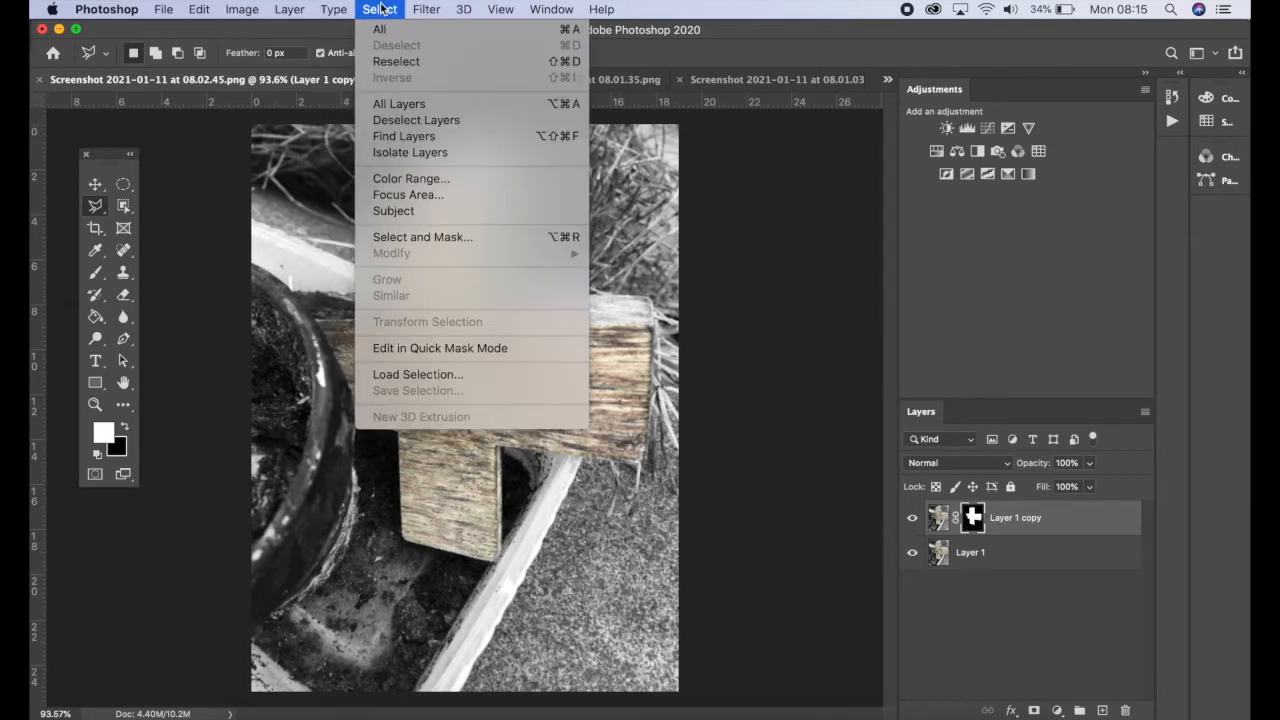
left_click(808, 297)
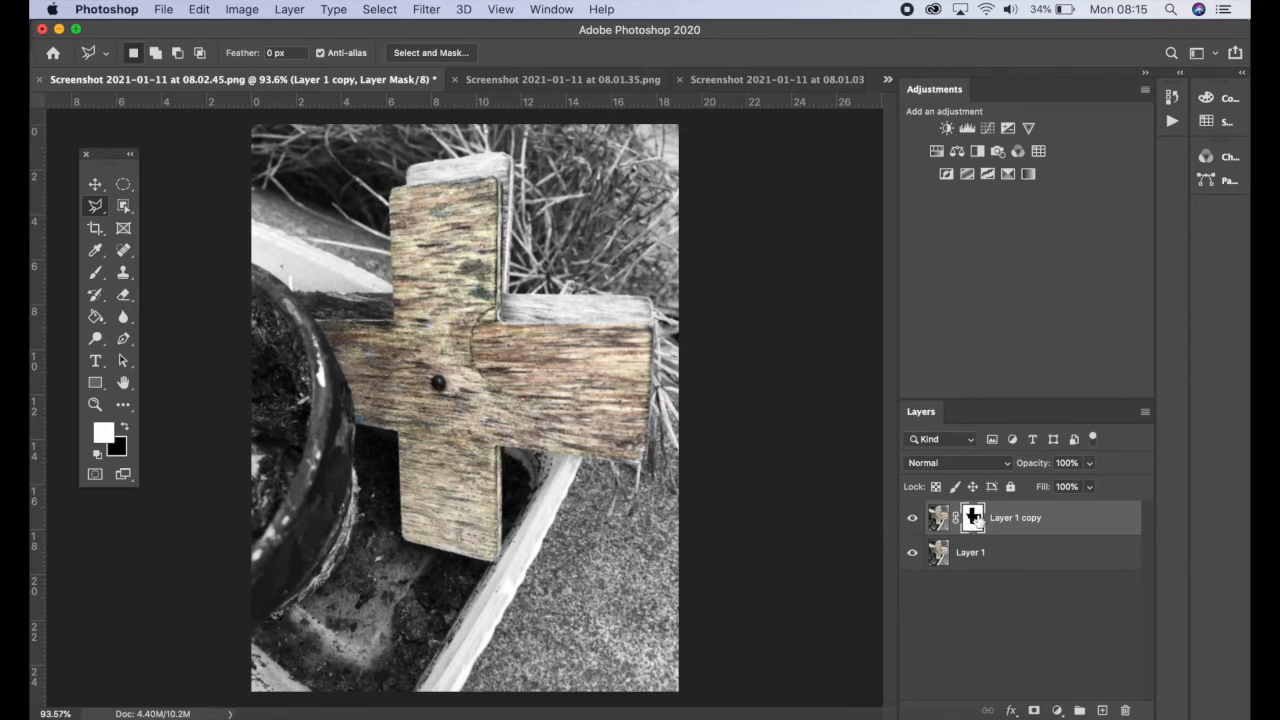
left_click(422, 9)
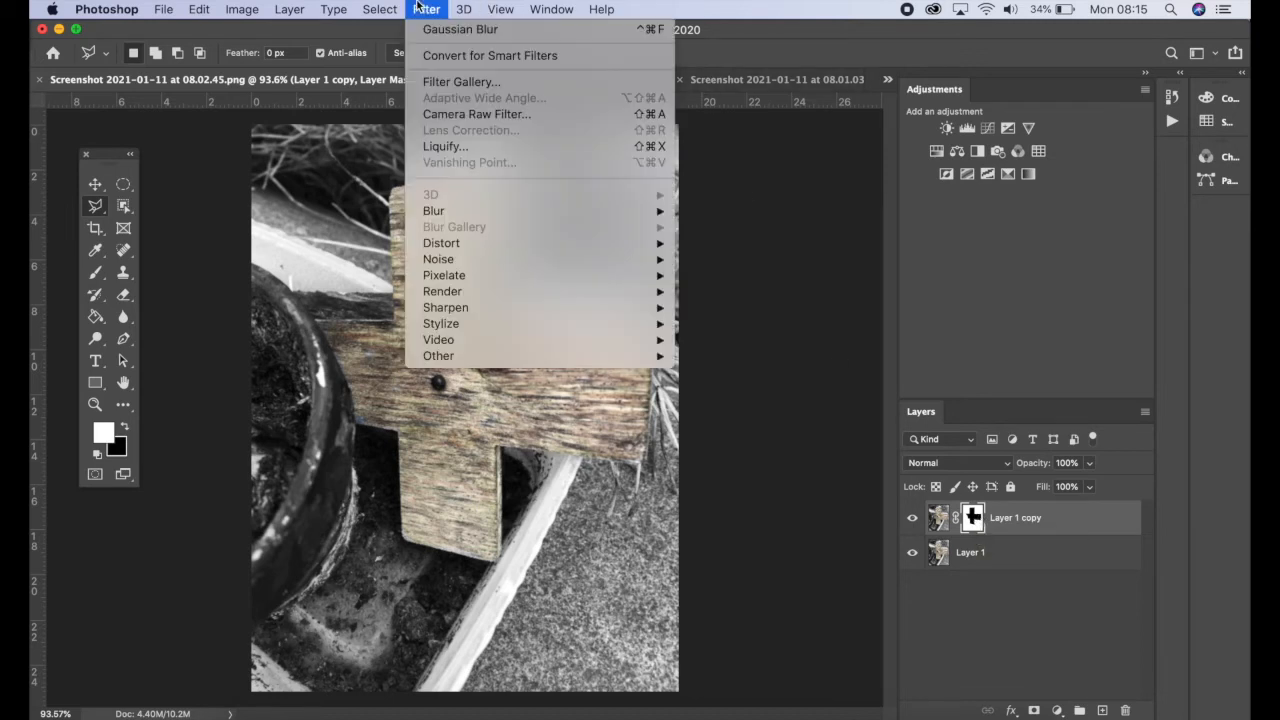
mouse_move(600, 212)
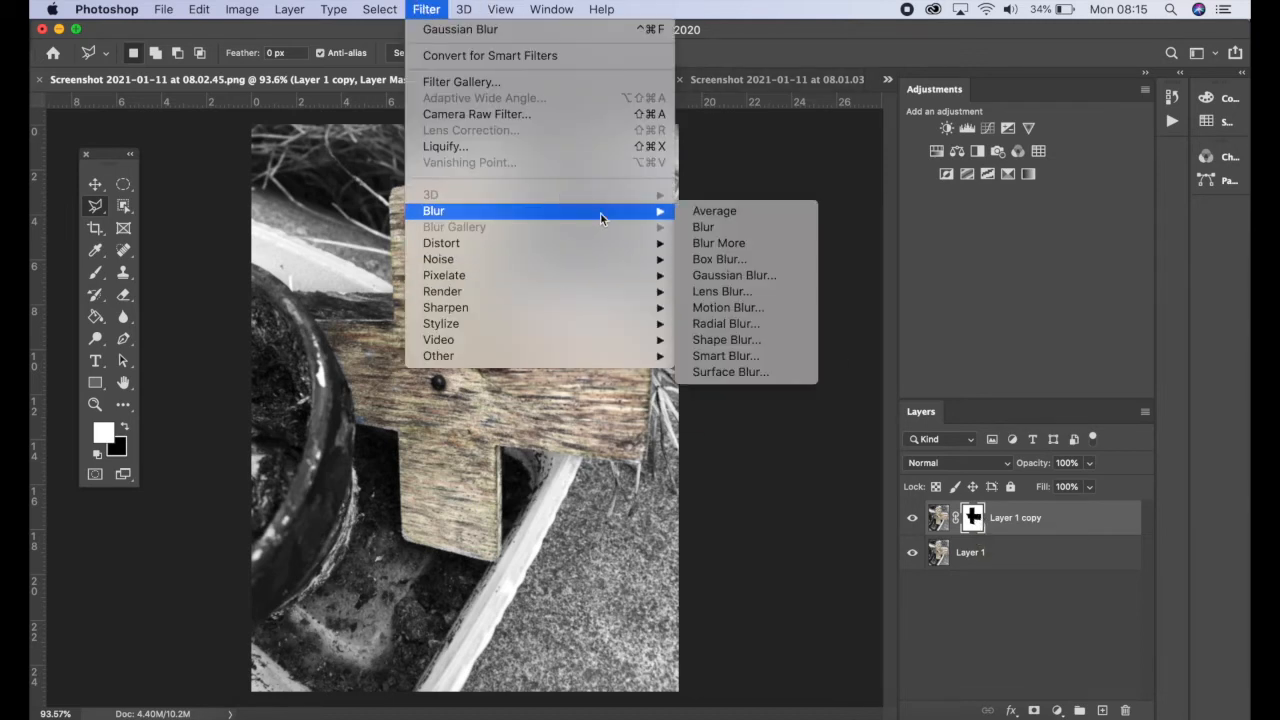
left_click(768, 276)
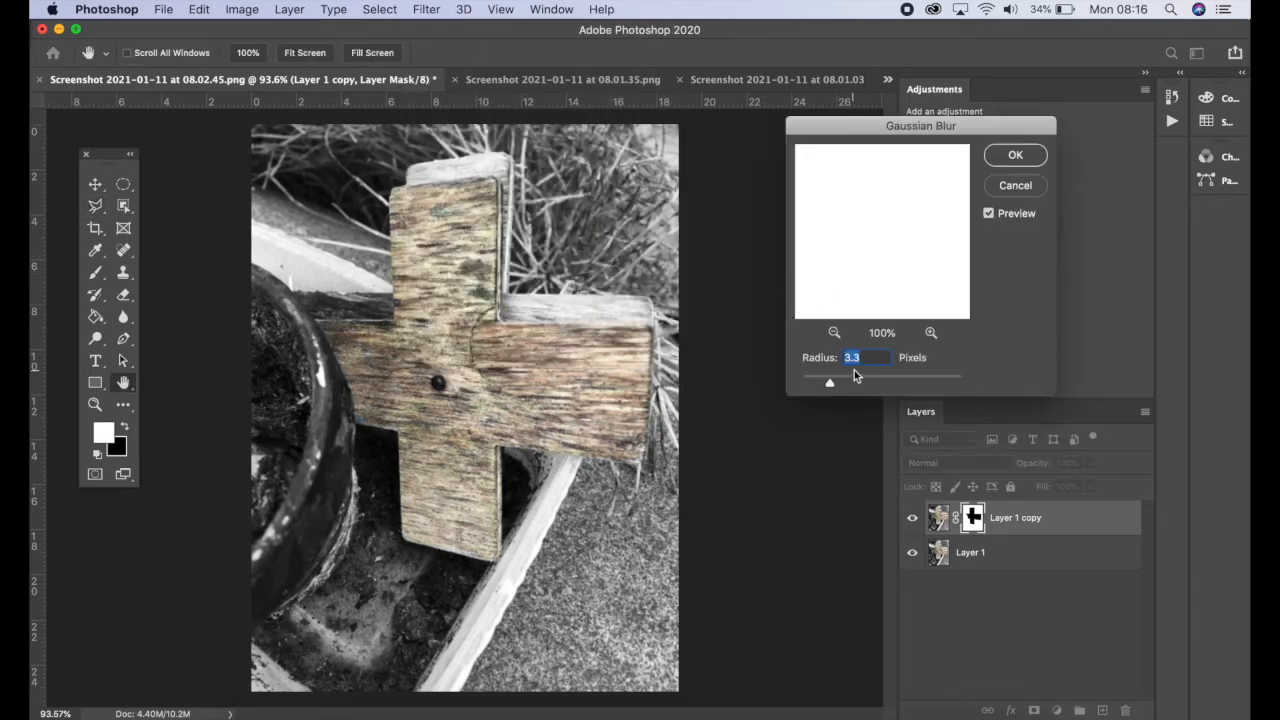
left_click(1015, 185)
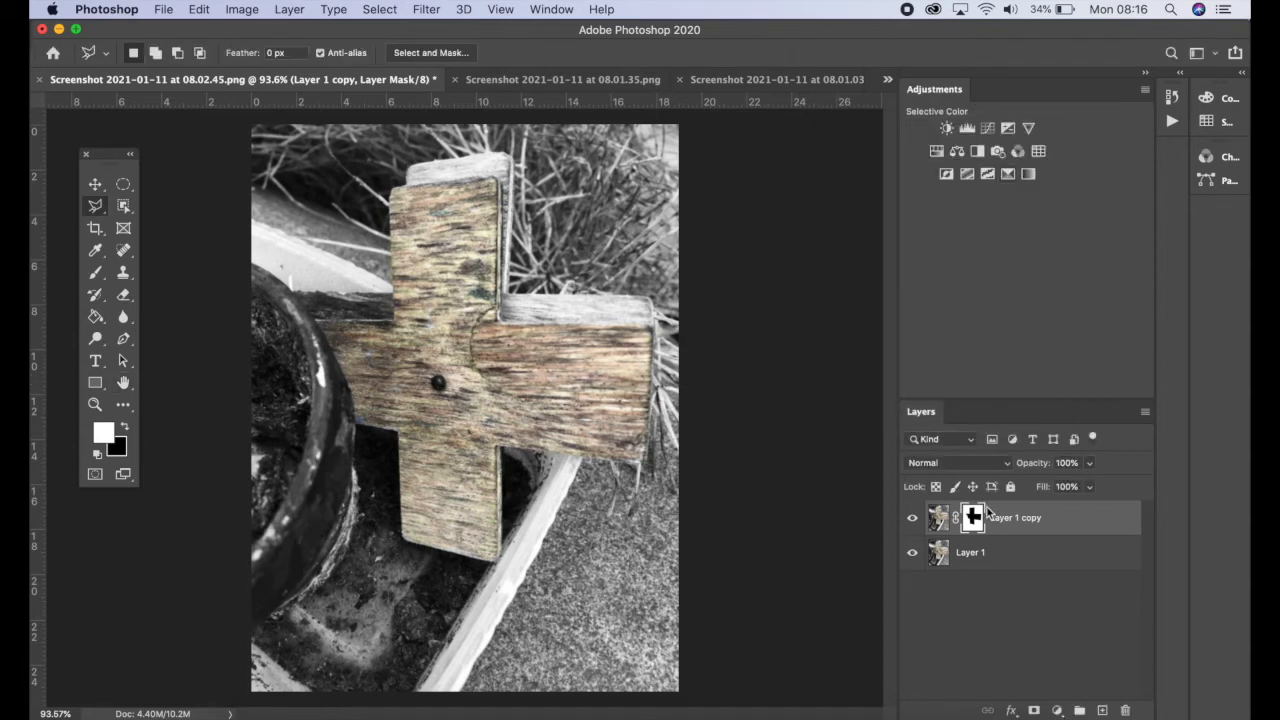
Step: Apply a Gaussian Blur to the image of Layer 1 copy rather than its mask, with the radius reduced slightly below 3.3 pixels
left_click(937, 517)
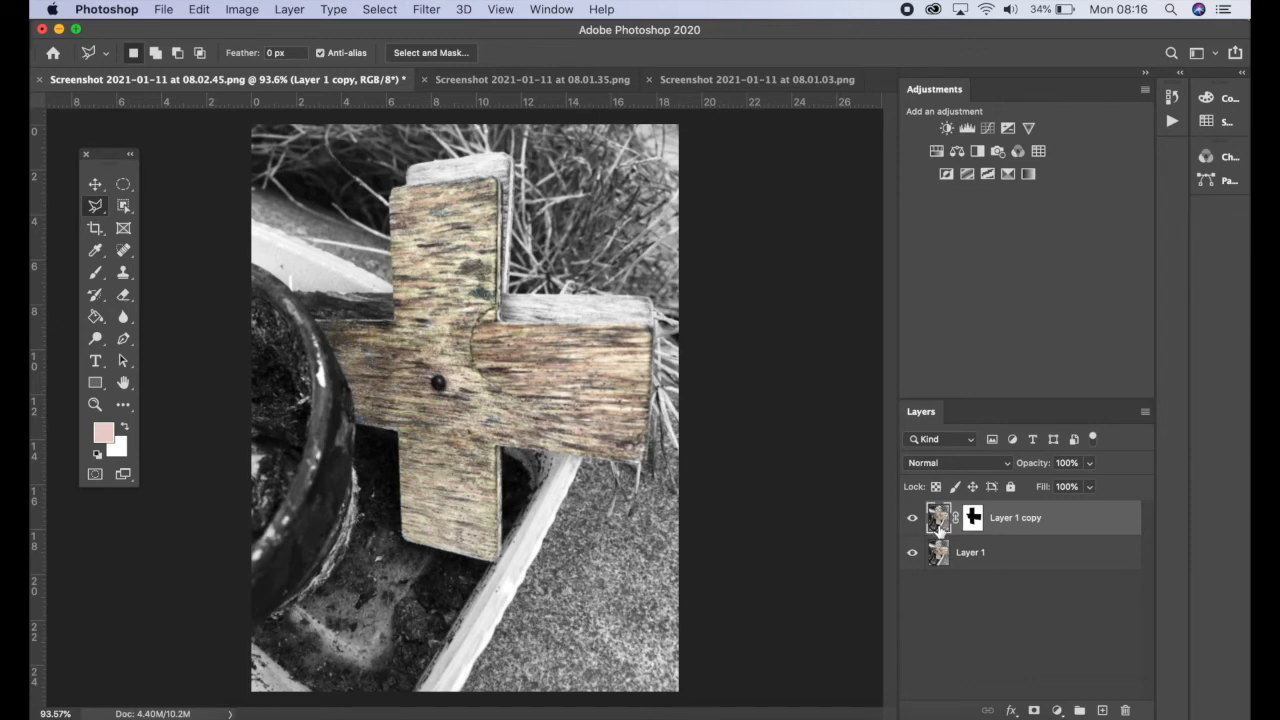
left_click(974, 528)
left_click(931, 525)
left_click(426, 9)
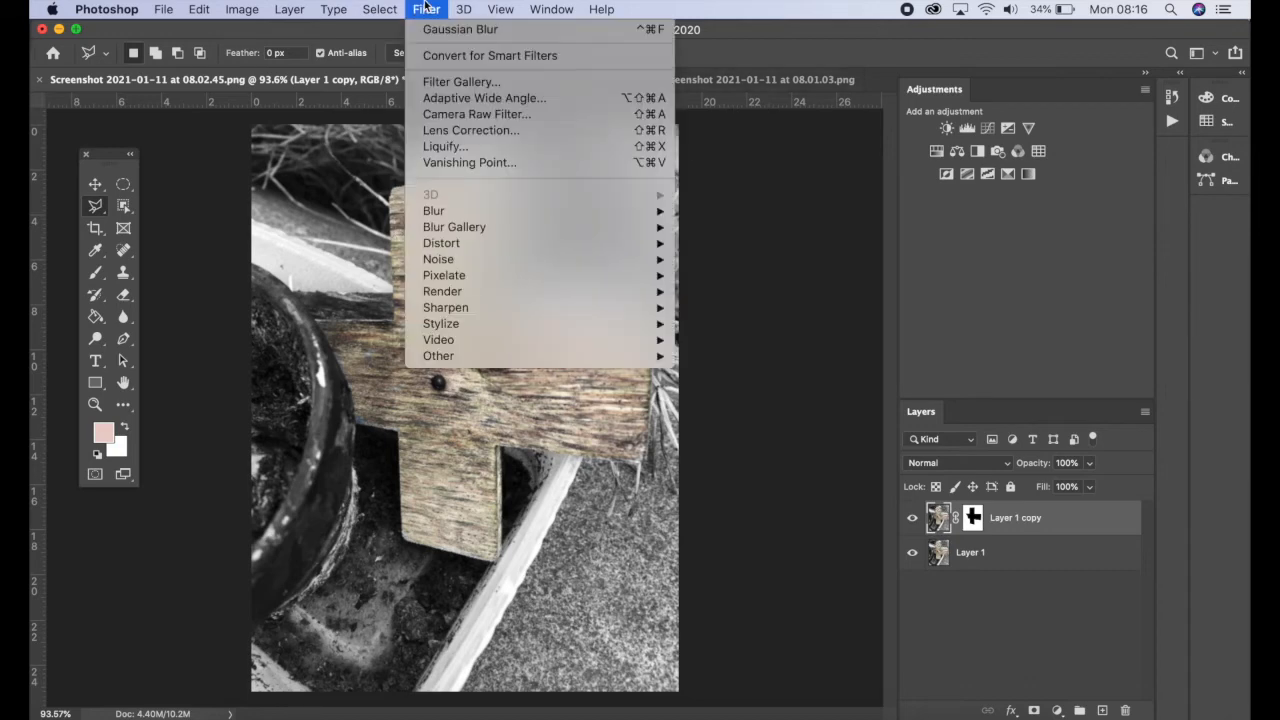
mouse_move(470, 216)
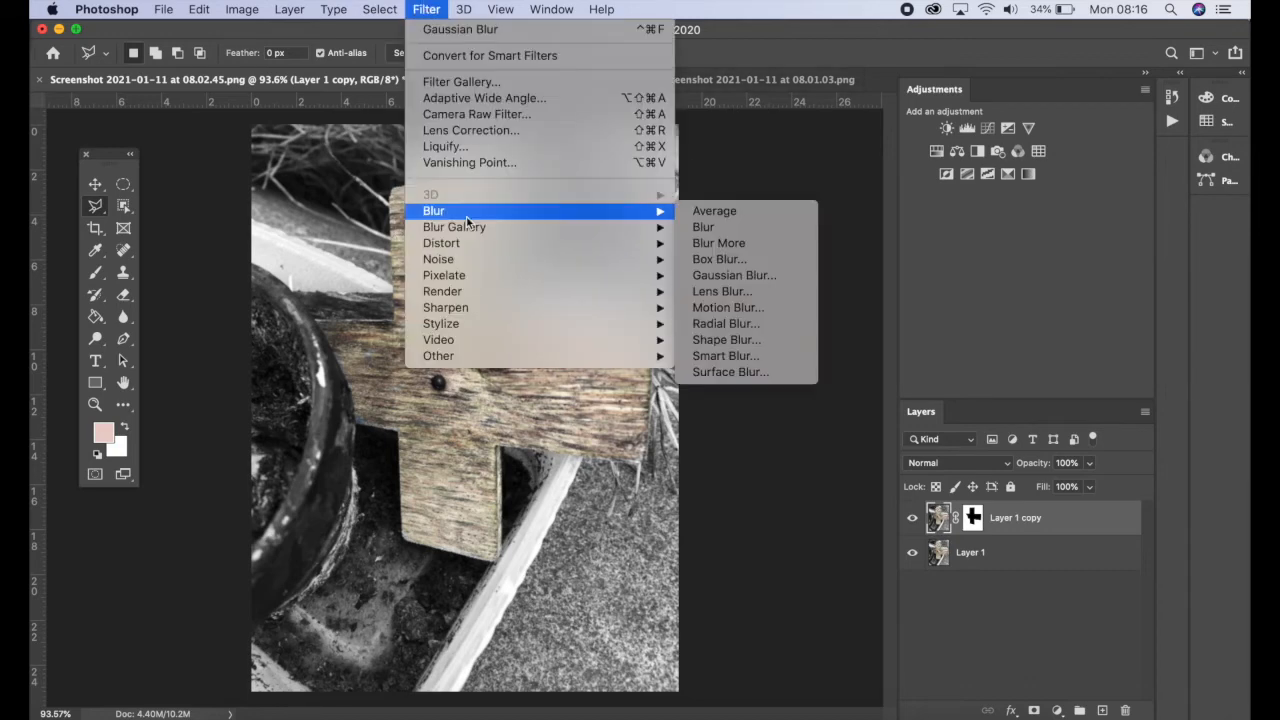
left_click(735, 276)
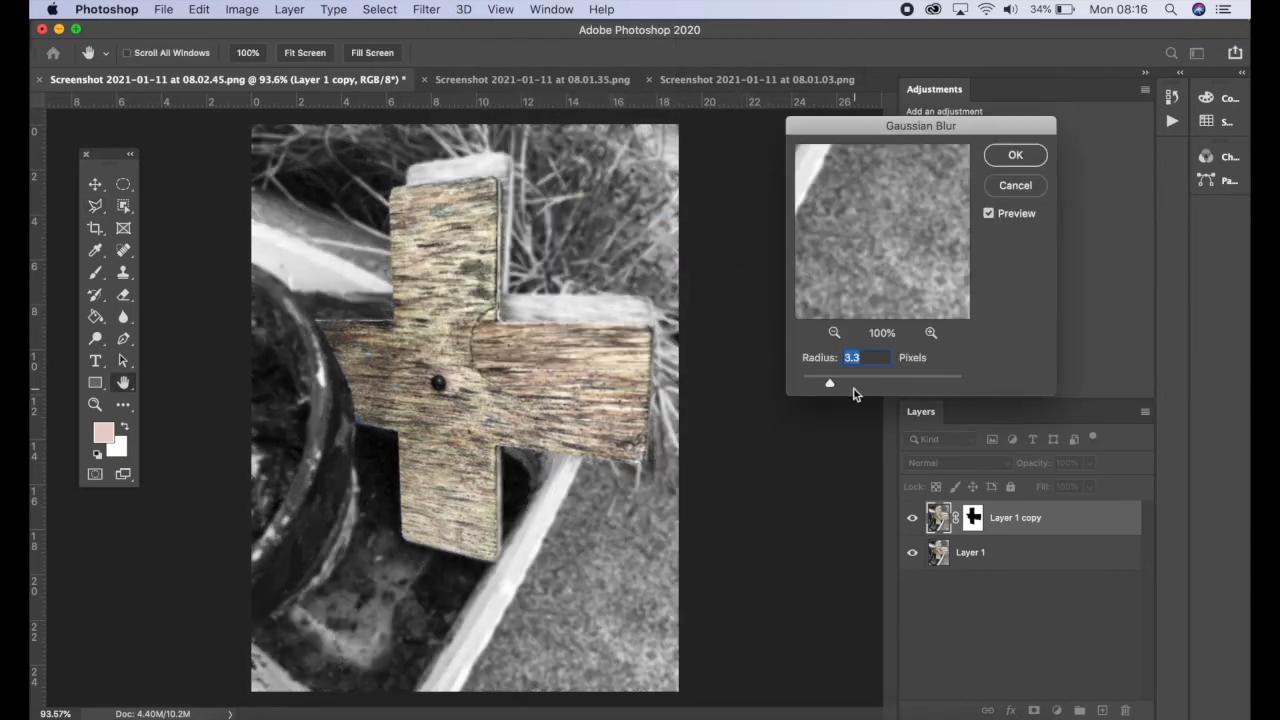
mouse_move(830, 383)
left_mouse_down()
mouse_move(923, 383)
mouse_move(800, 382)
mouse_move(846, 380)
mouse_move(825, 390)
left_mouse_up()
left_click(1013, 153)
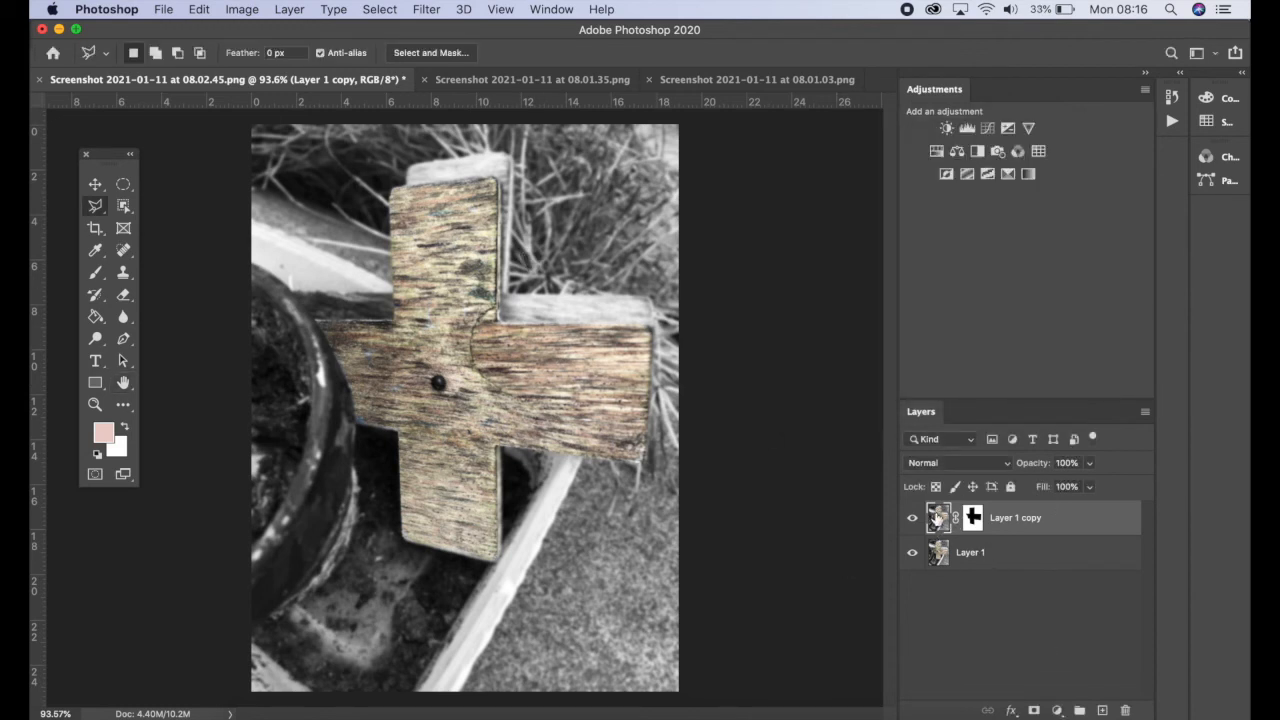
Step: Compare the picture with and without the blurred layer copy, and flatten the image
left_click(913, 518)
left_click(913, 518)
left_click(512, 436)
double_click(686, 449)
key("Return")
left_click(290, 9)
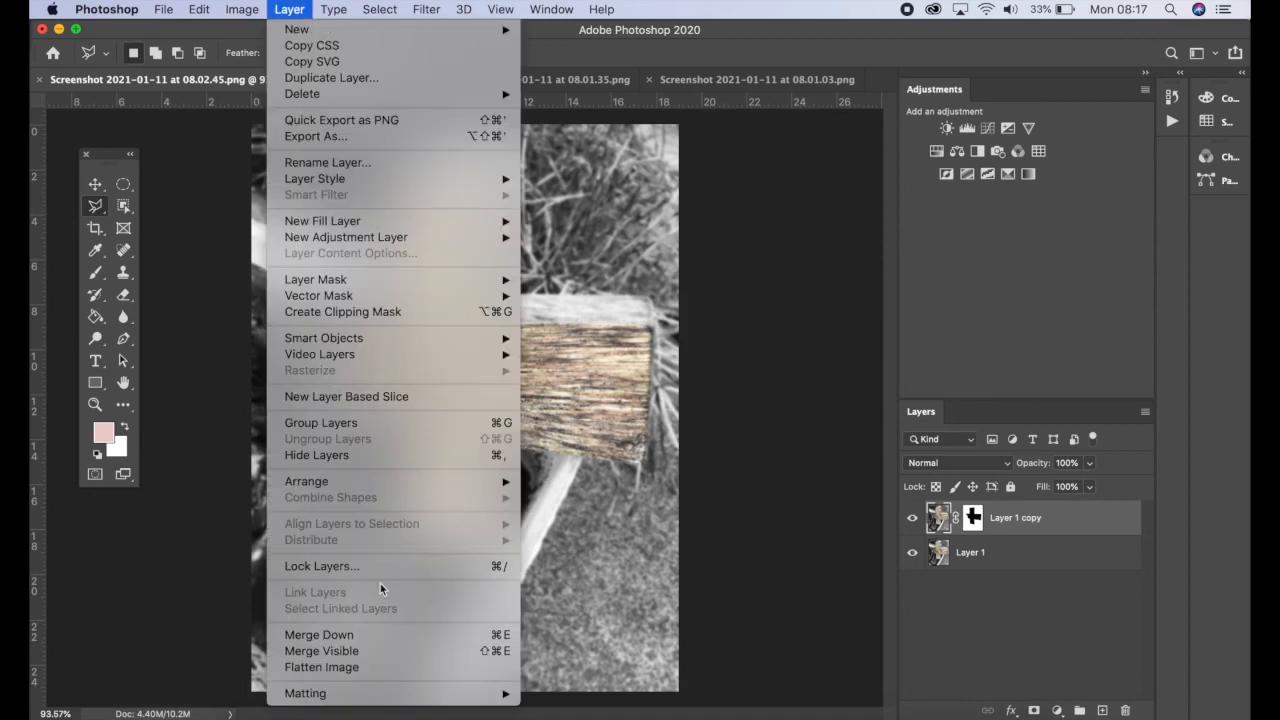
left_click(382, 678)
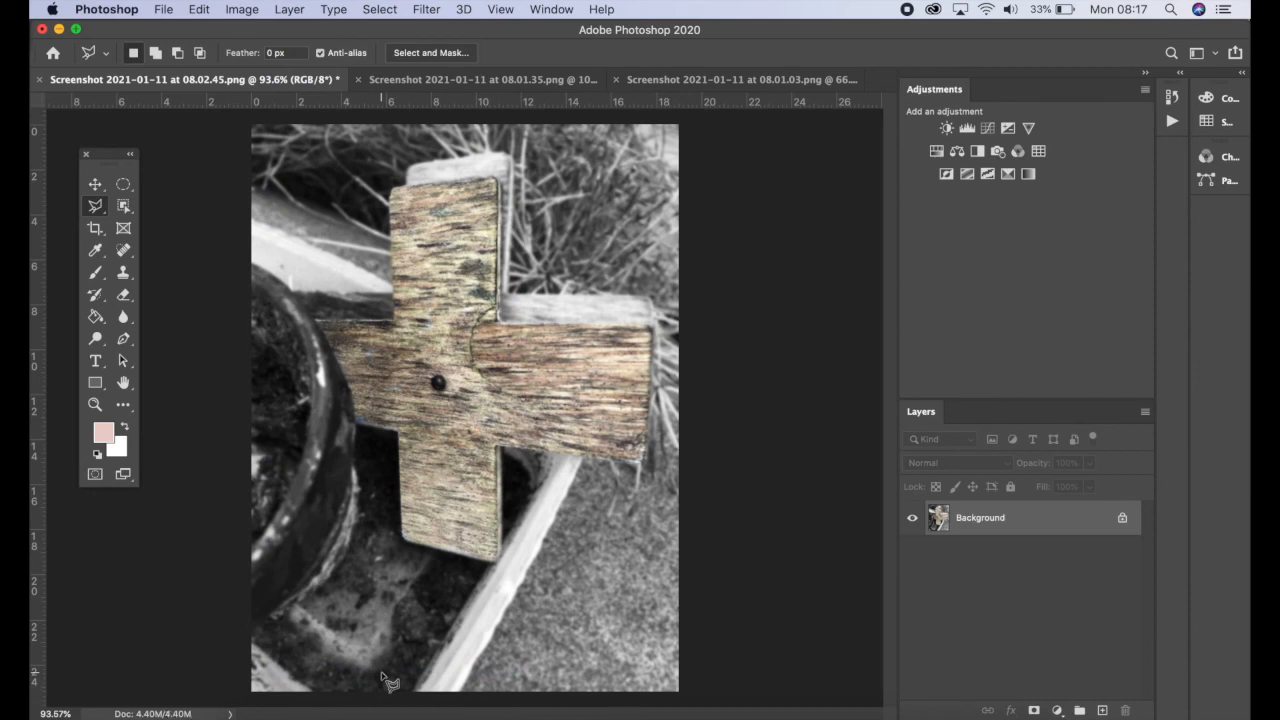